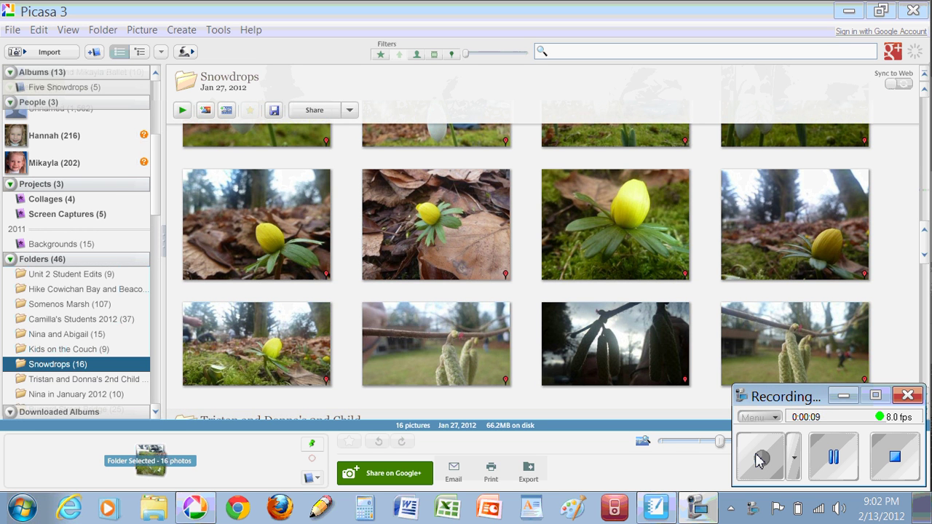
# - Pick the first yellow aconite photo in the Snowdrops folder grid
pyautogui.click(296, 240)
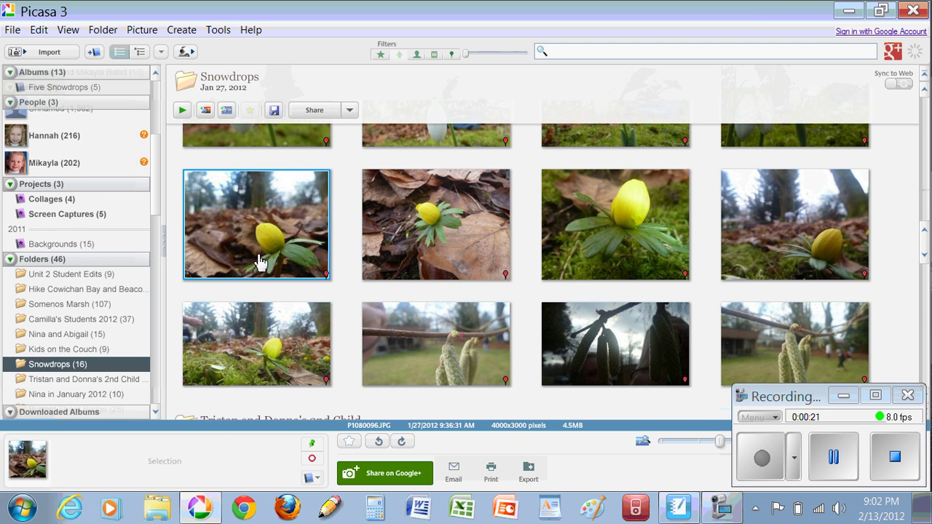
# - Hold the first aconite, the catkin and the lower-left aconite photos in the tray
pyautogui.click(312, 443)
pyautogui.click(448, 369)
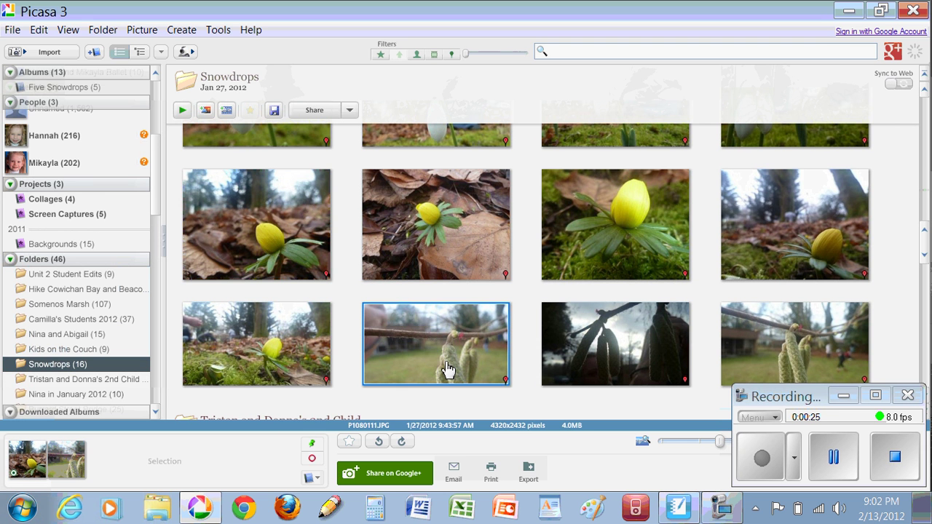
pyautogui.click(312, 444)
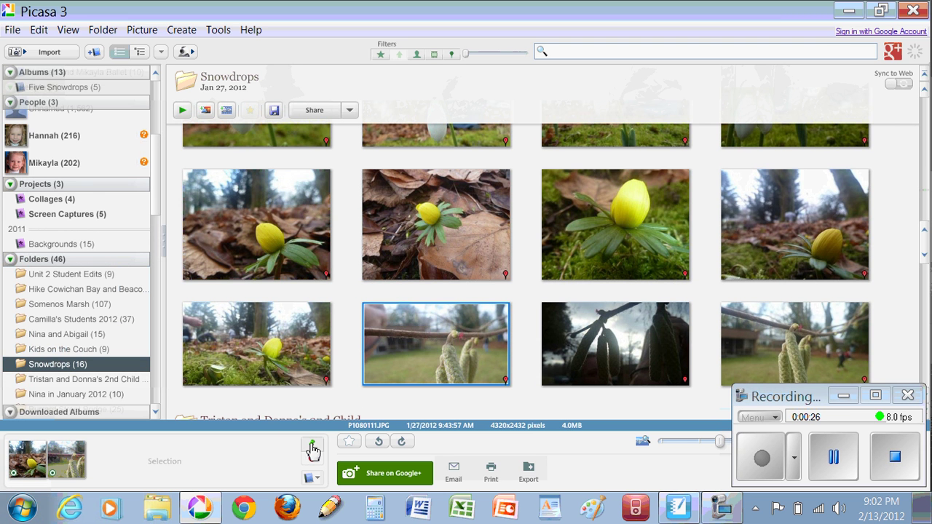
pyautogui.click(271, 380)
pyautogui.click(311, 446)
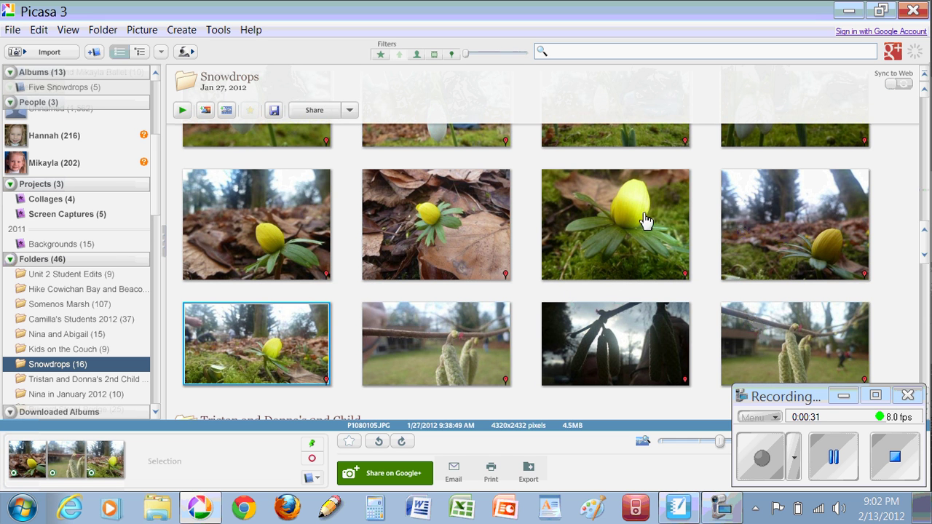
# - Add and hold the black-and-white SnowDrop, snowdrop close-up and mossy snowdrop photos
pyautogui.scroll(4, 924, 230)
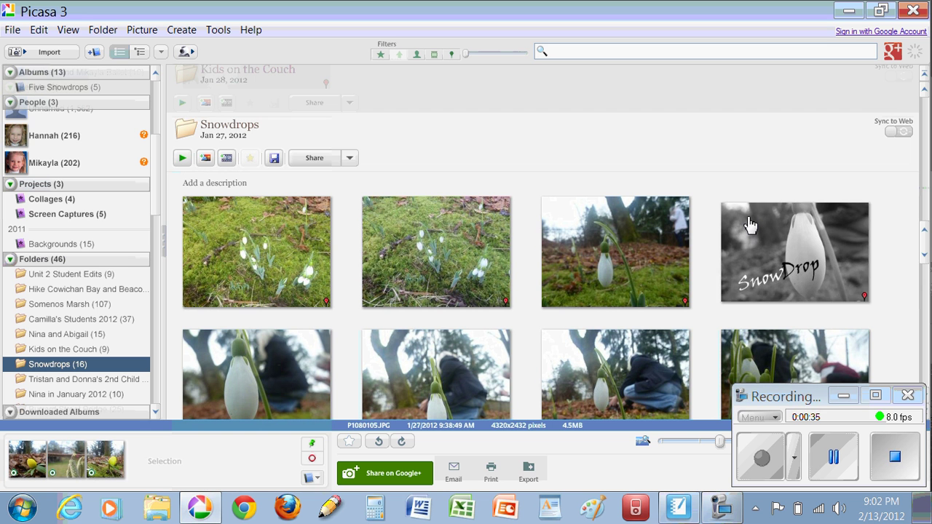
pyautogui.click(763, 251)
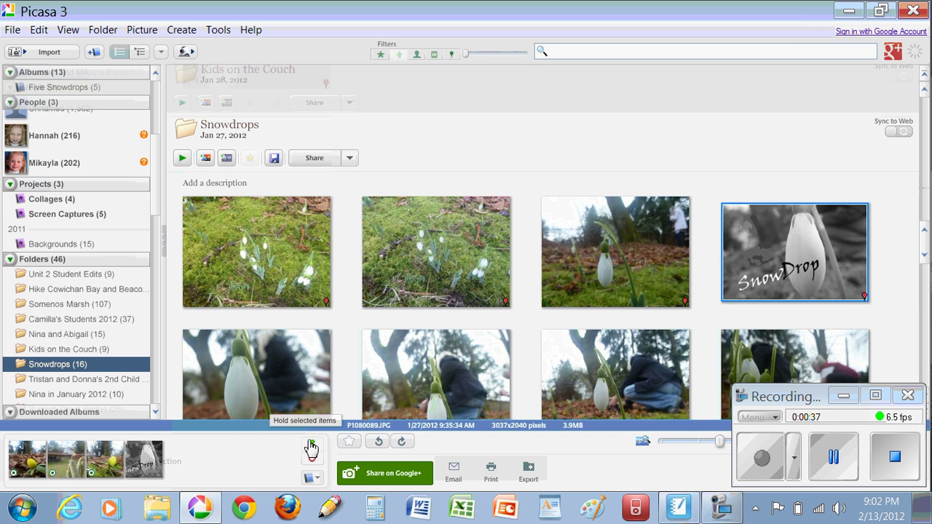
pyautogui.click(246, 400)
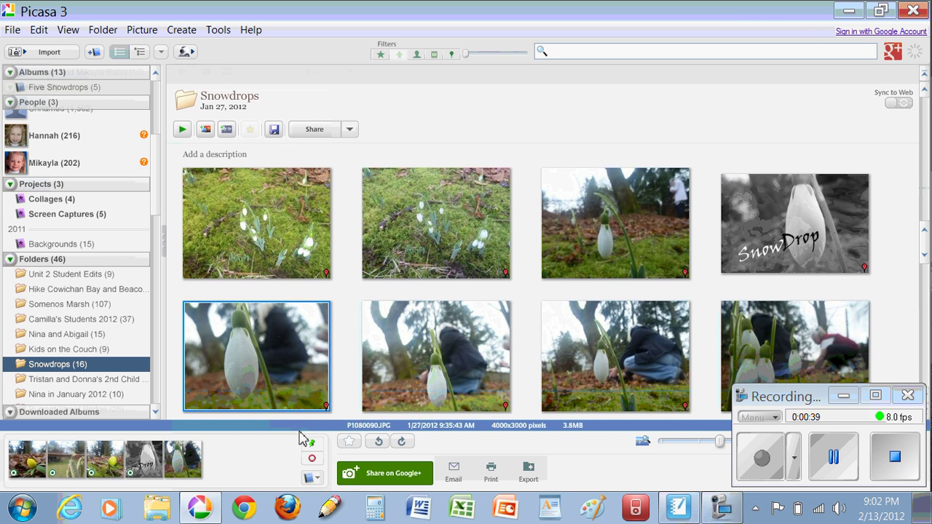
pyautogui.click(311, 442)
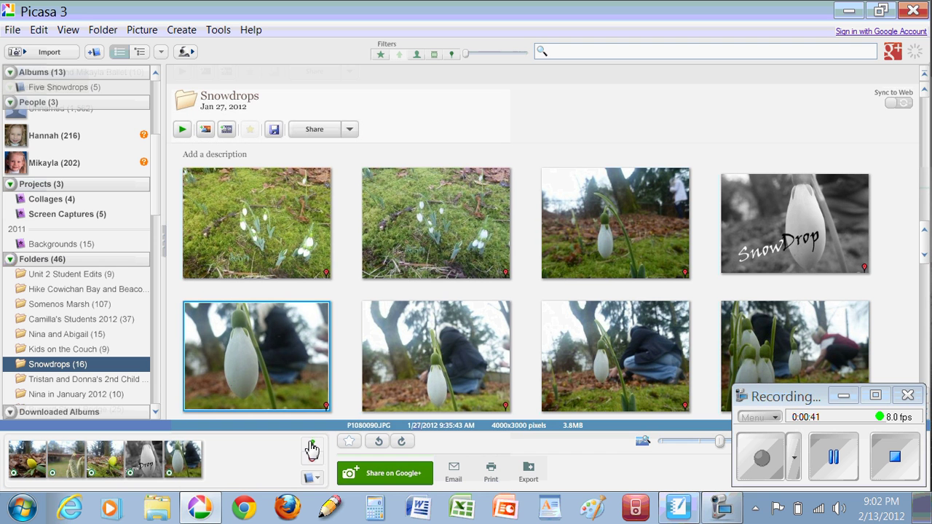
pyautogui.click(439, 253)
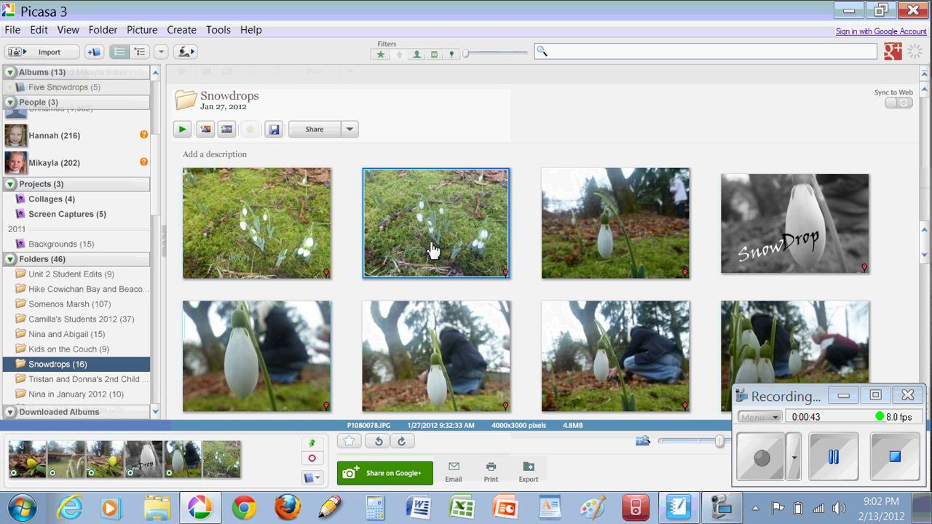
pyautogui.click(314, 446)
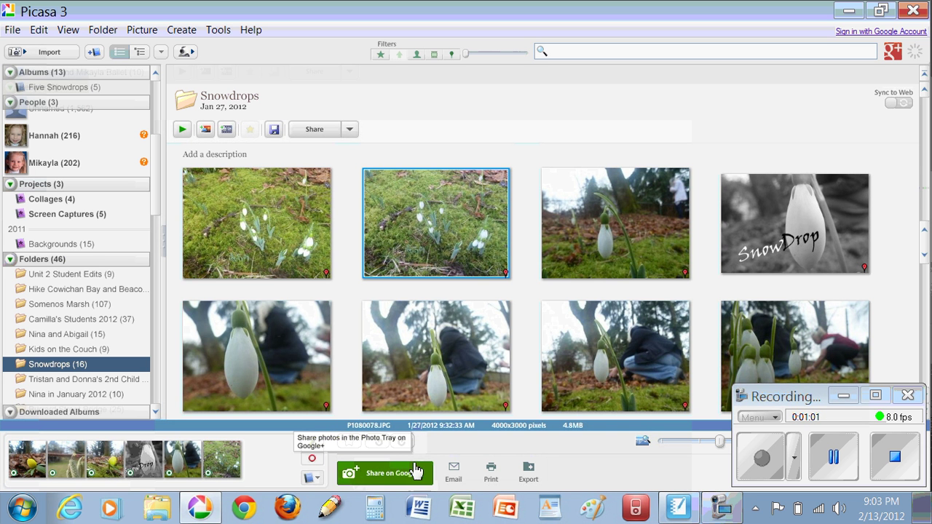
# - Share the held photos on Google+, signing in with the account email and password
pyautogui.click(371, 475)
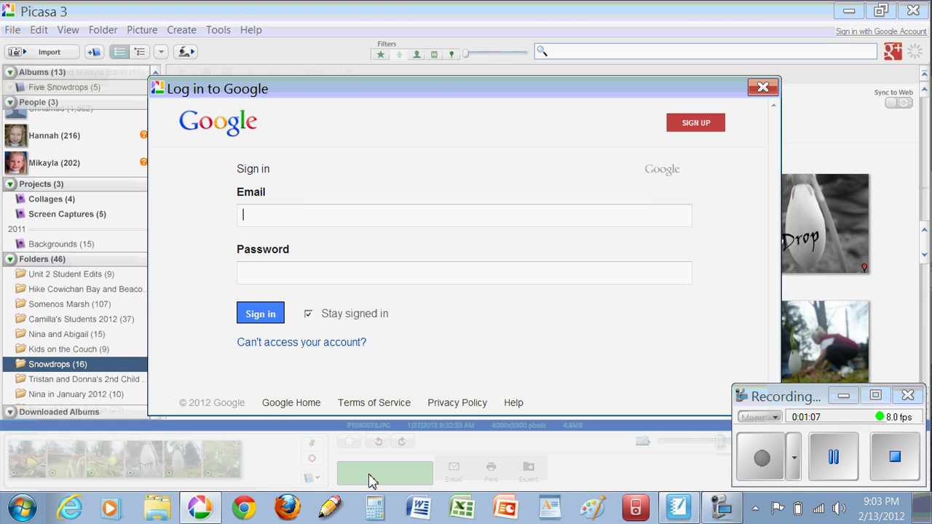
pyautogui.press('Tab')
pyautogui.write('••••••••')
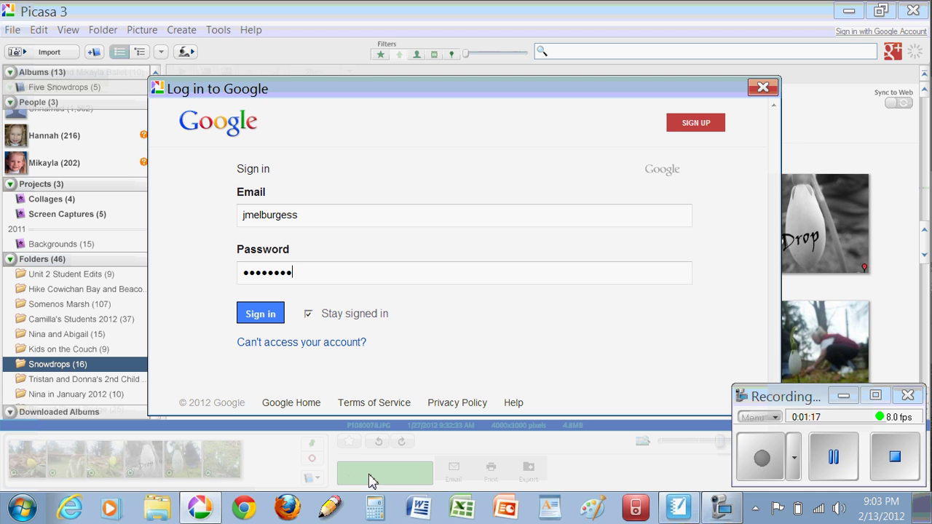
pyautogui.click(271, 323)
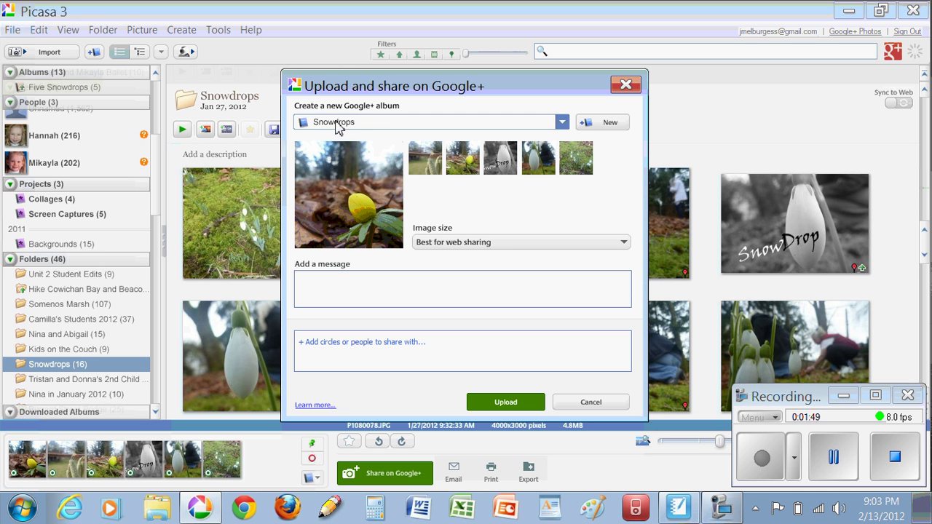
# - Replace the Snowdrops album with a new album named 'Six Pictures of Flowers'
pyautogui.click(341, 125)
pyautogui.click(346, 125)
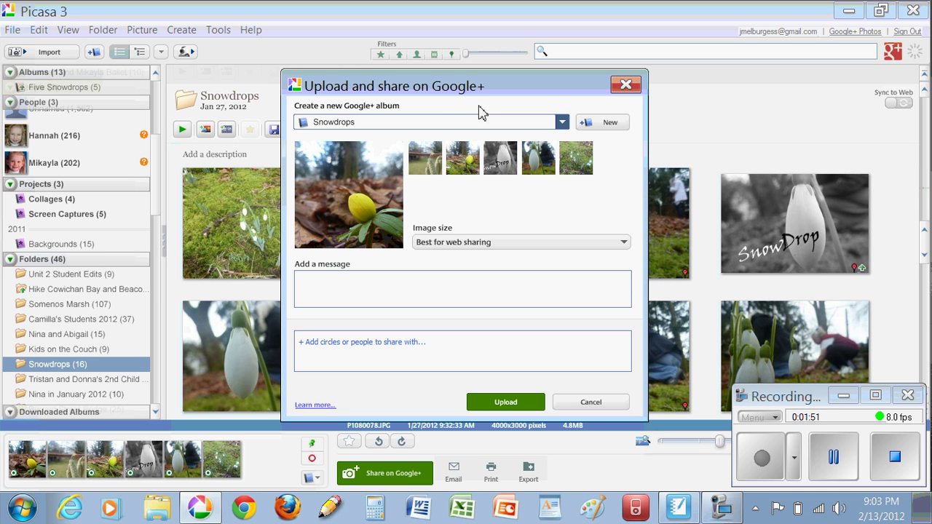
pyautogui.click(592, 124)
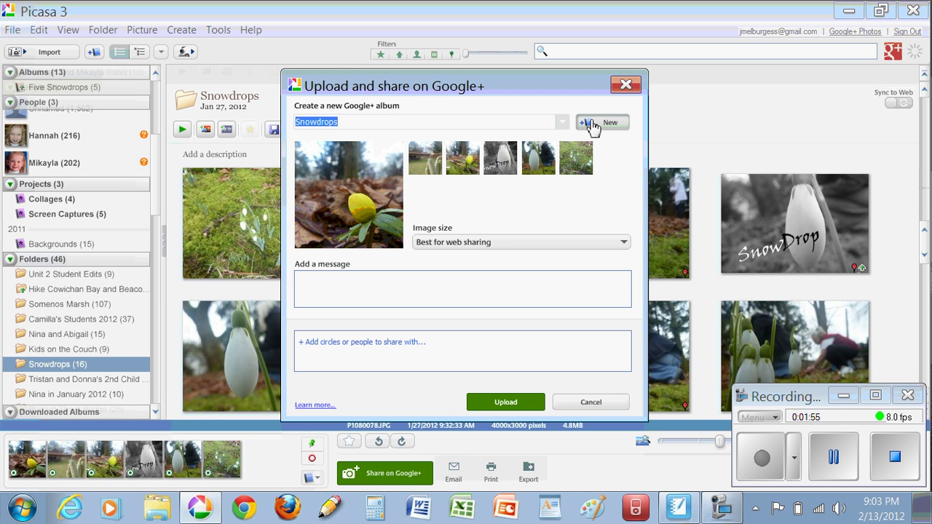
pyautogui.write('Five P')
pyautogui.press('BackSpace')
pyautogui.press('BackSpace')
pyautogui.press('BackSpace')
pyautogui.press('BackSpace')
pyautogui.press('BackSpace')
pyautogui.write('Six ')
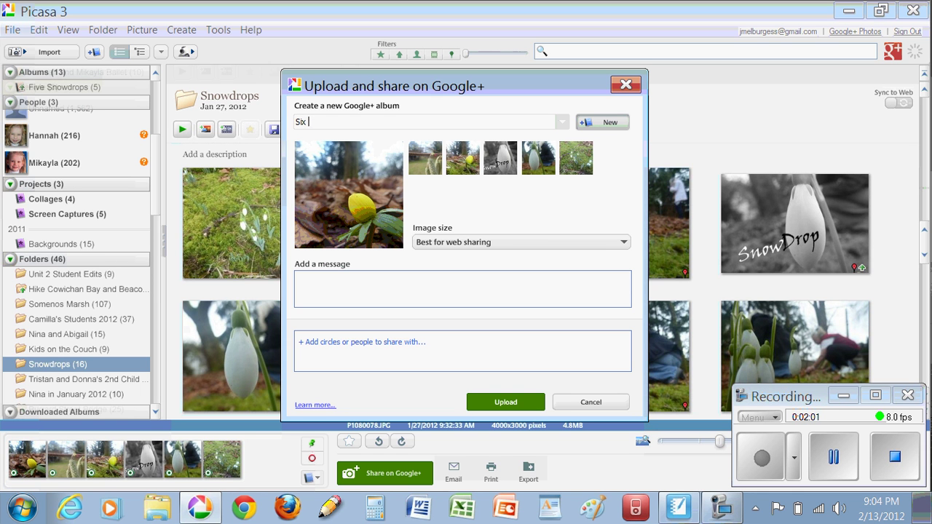
pyautogui.write('Pictures of Flowers')
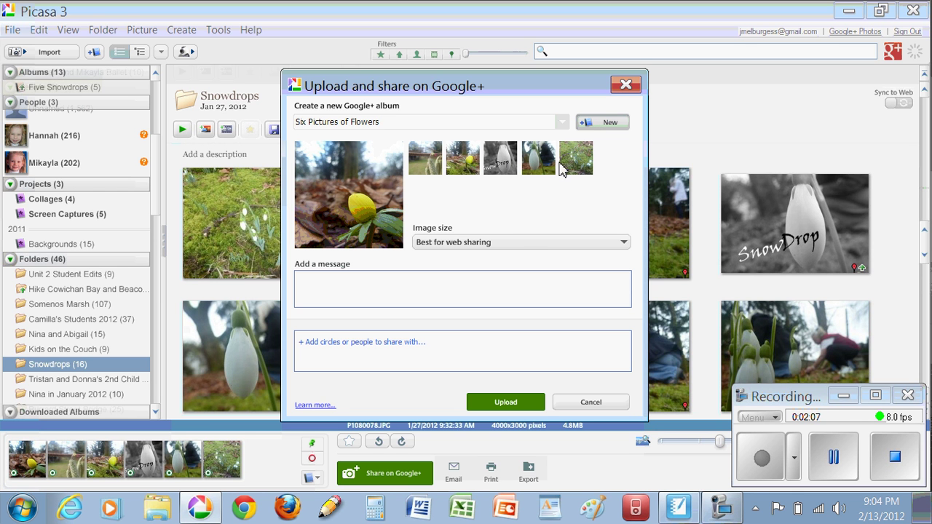
pyautogui.click(515, 242)
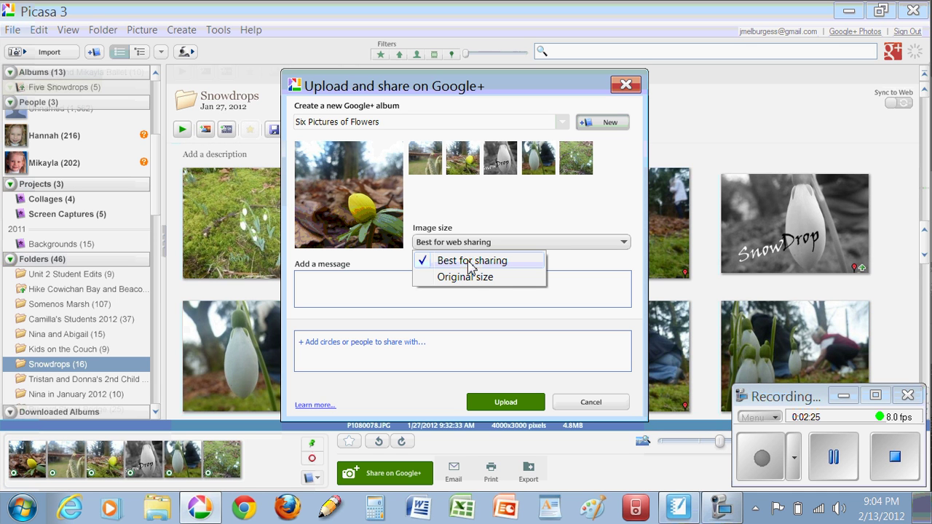
pyautogui.click(472, 276)
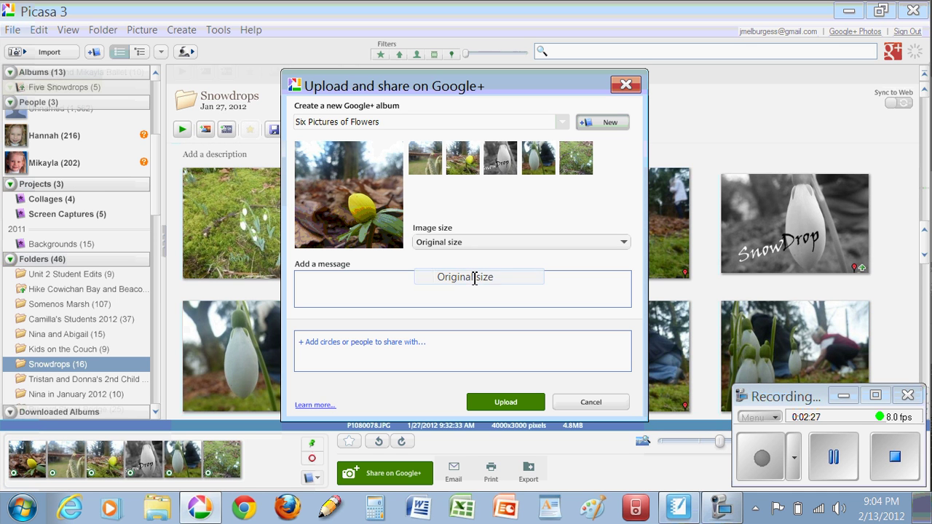
pyautogui.click(466, 249)
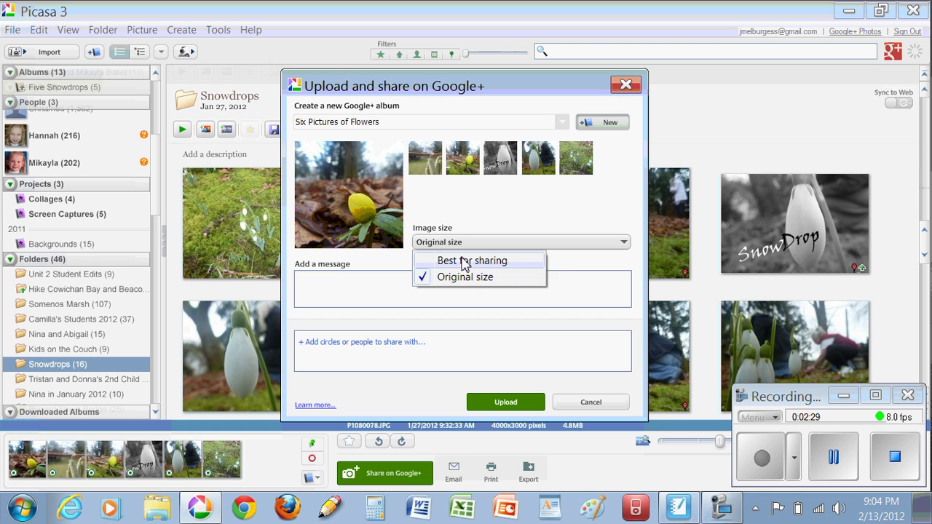
pyautogui.click(463, 259)
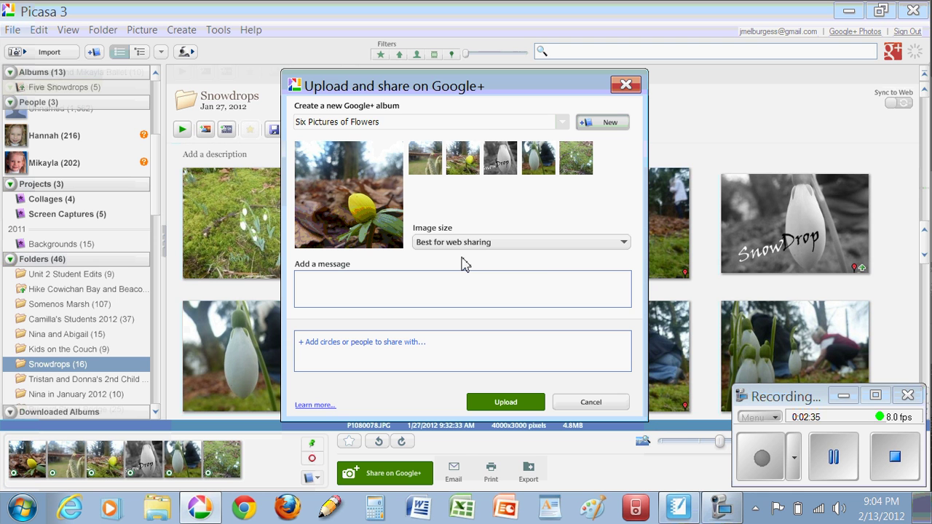
pyautogui.click(475, 244)
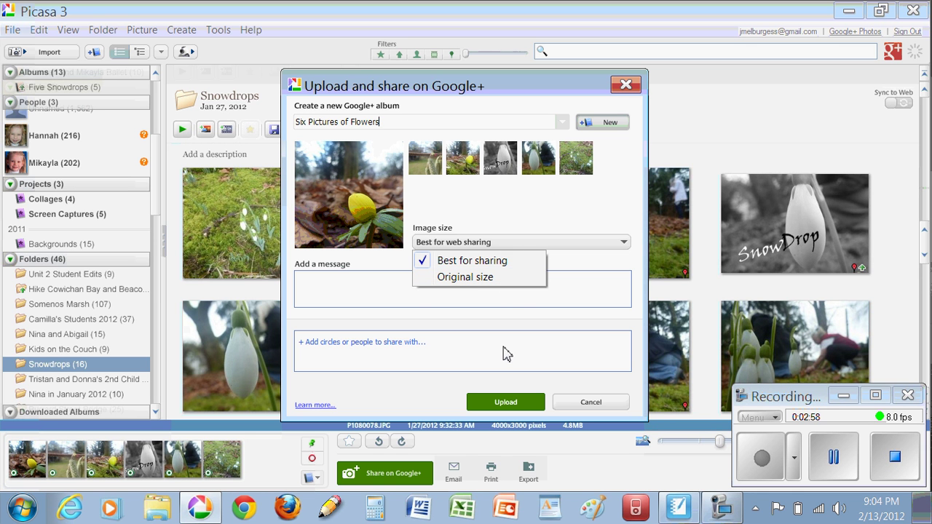
# - Upload the six photos to the new album, then view it online
pyautogui.click(514, 313)
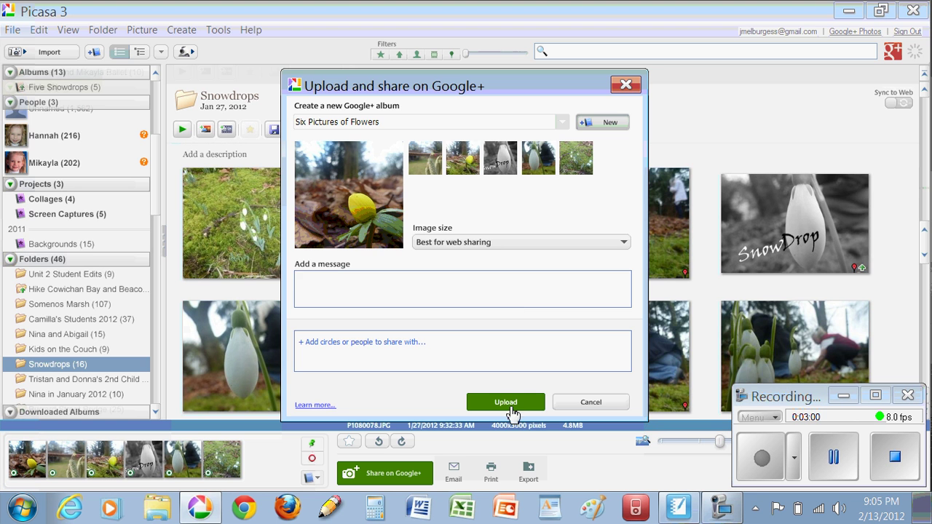
pyautogui.click(510, 404)
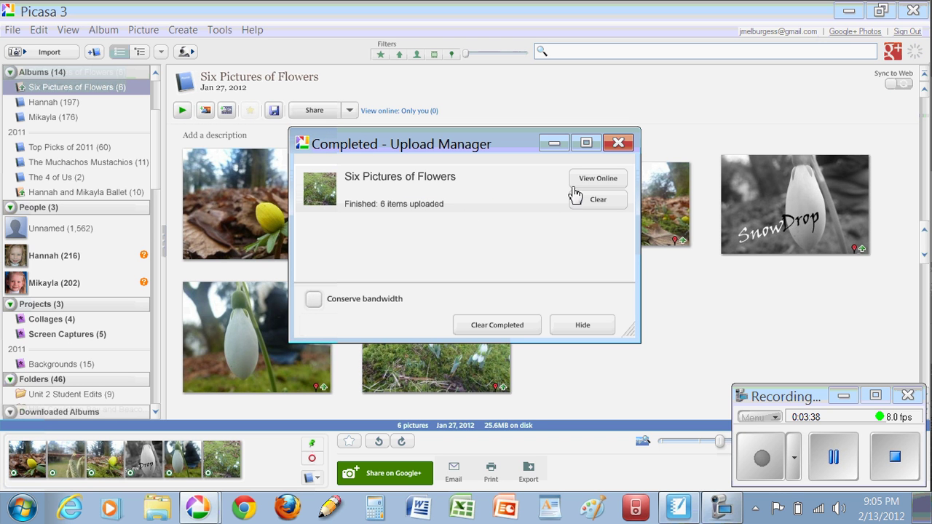
pyautogui.click(598, 179)
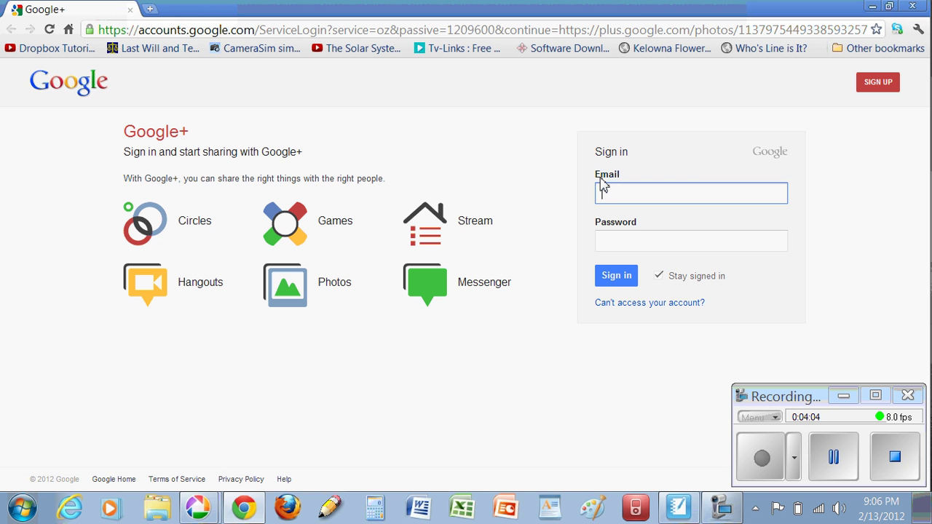
# - Sign in to Google+ with the account email and password to open the album
pyautogui.press('Tab')
pyautogui.write('********')
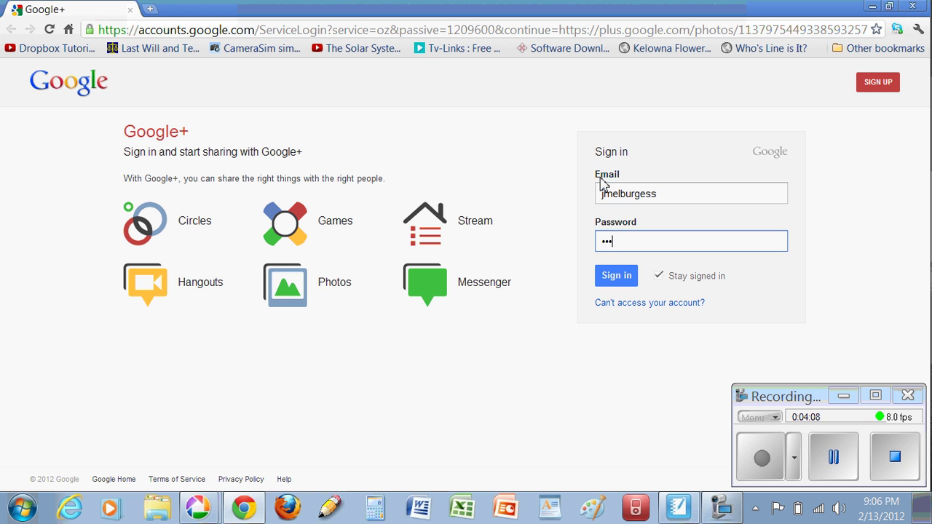
pyautogui.press('Return')
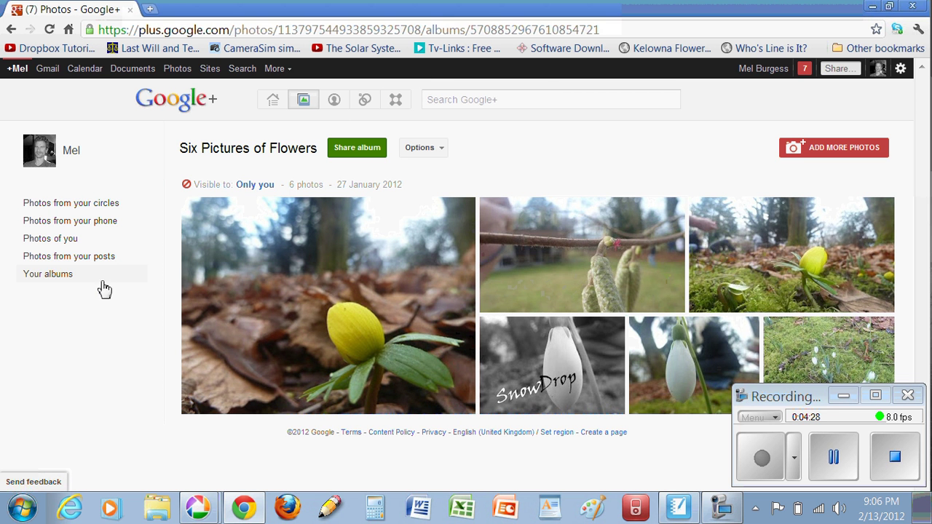
pyautogui.click(62, 277)
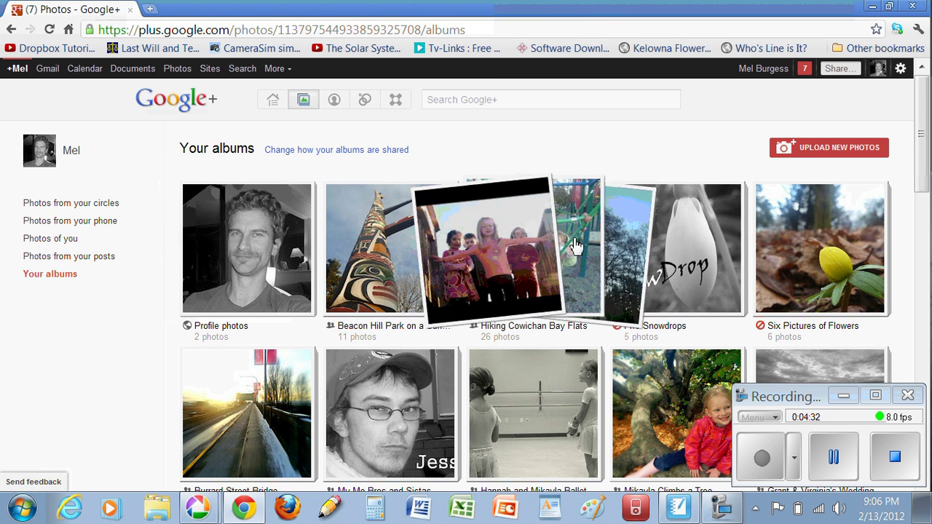
pyautogui.click(816, 246)
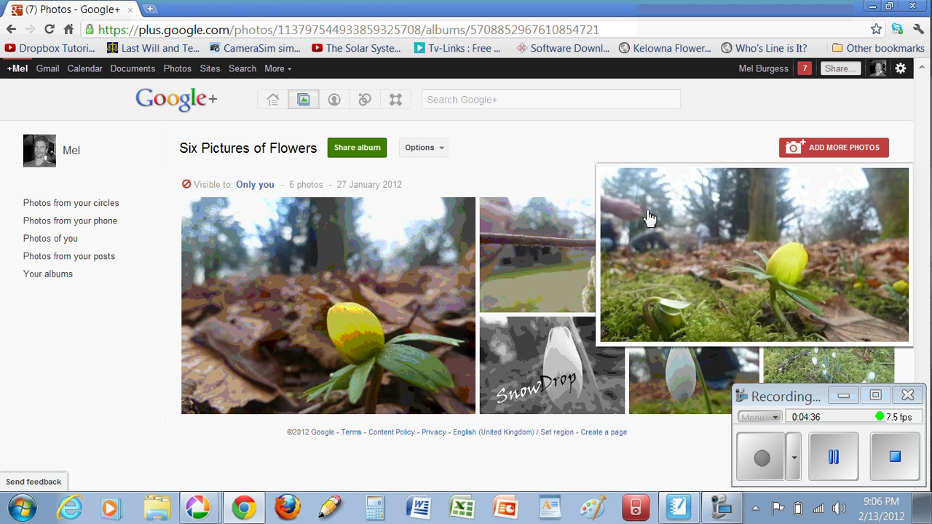
pyautogui.moveTo(581, 206)
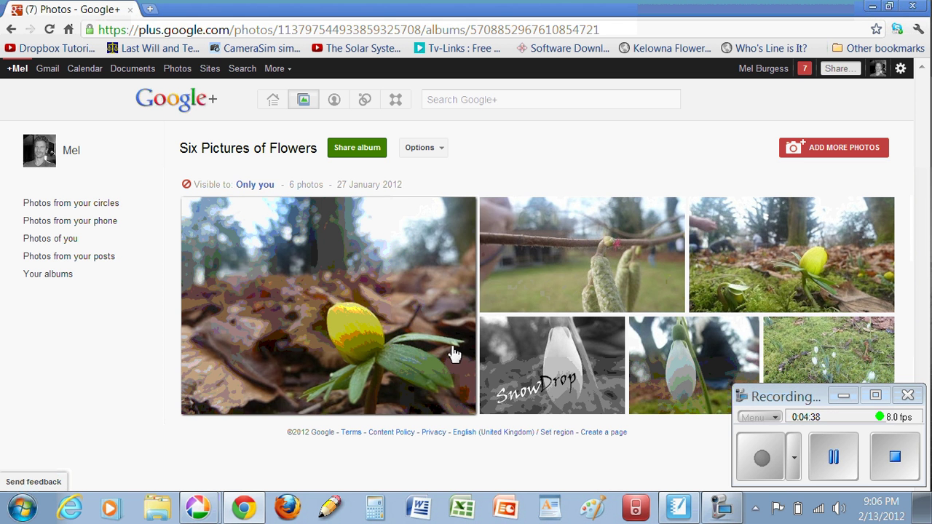
pyautogui.moveTo(292, 361)
pyautogui.moveTo(641, 273)
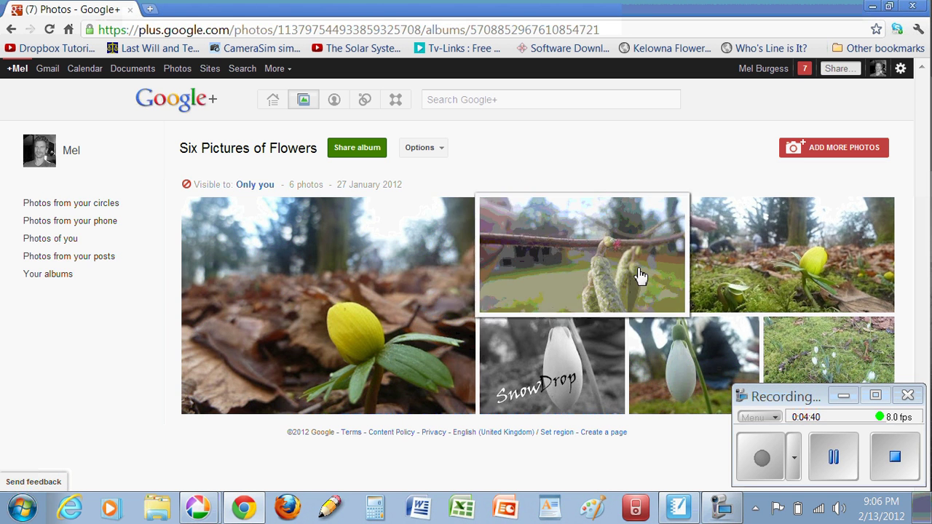